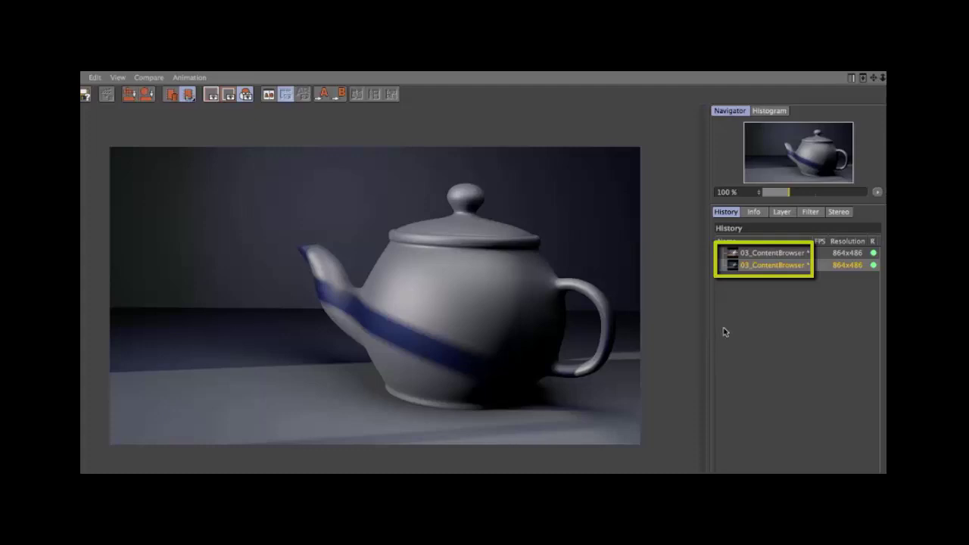
# Show the earlier wood-floor render from the Picture Viewer history for comparison.
pyautogui.click(761, 254)
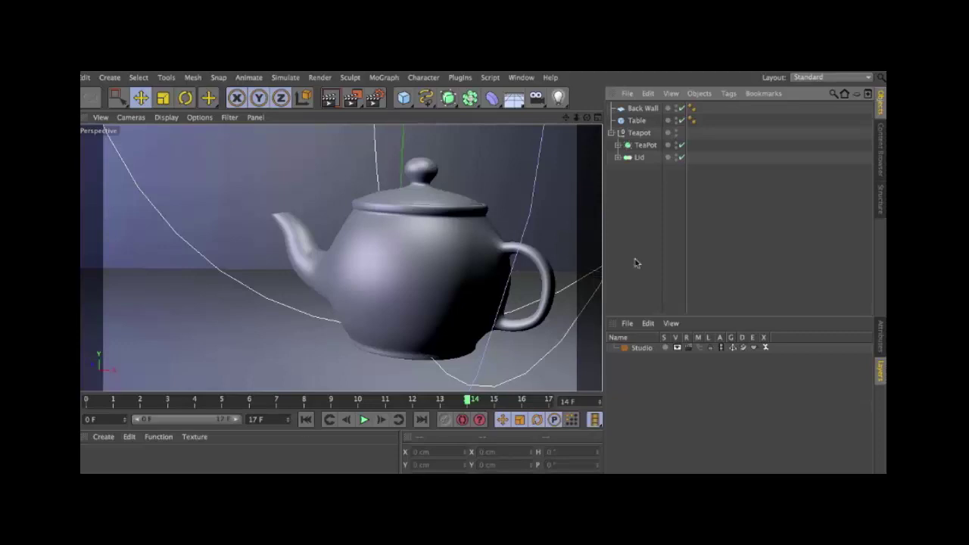
# Bring up the Content Browser listing the 'paint' preset materials.
pyautogui.click(882, 162)
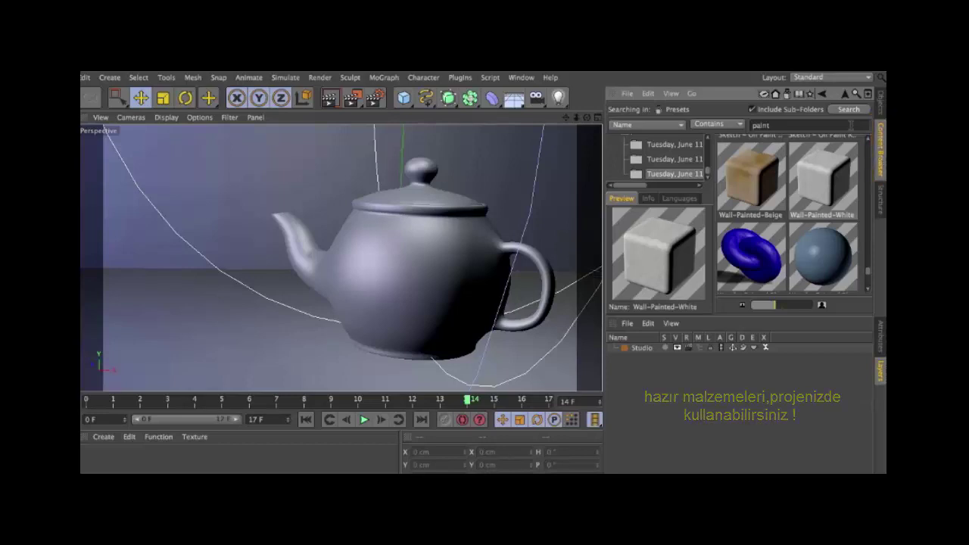
# Go back to the Presets root, shrink the thumbnails and make the Content Browser taller and wider.
pyautogui.click(786, 94)
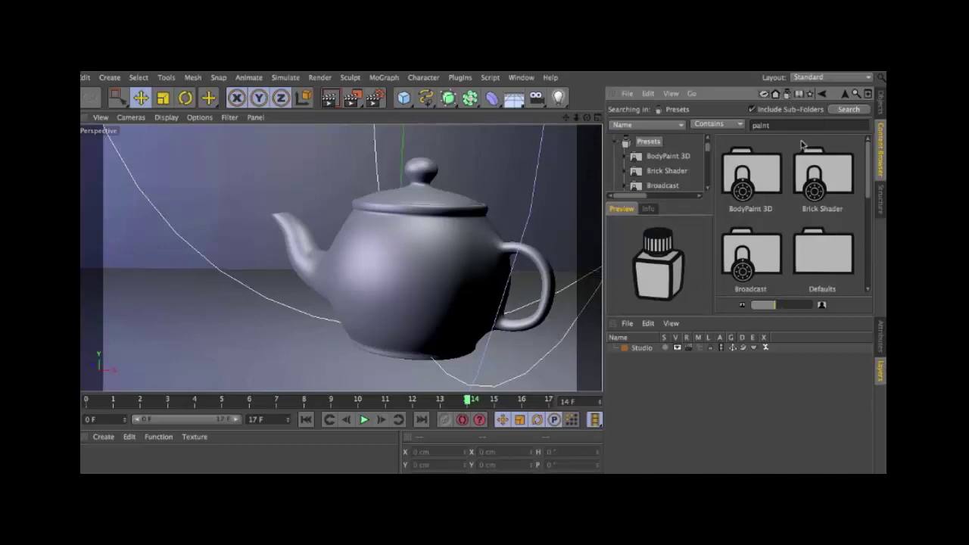
pyautogui.moveTo(868, 143)
pyautogui.mouseDown()
pyautogui.moveTo(871, 254)
pyautogui.moveTo(868, 153)
pyautogui.mouseUp()
pyautogui.moveTo(775, 309); pyautogui.dragTo(762, 307)
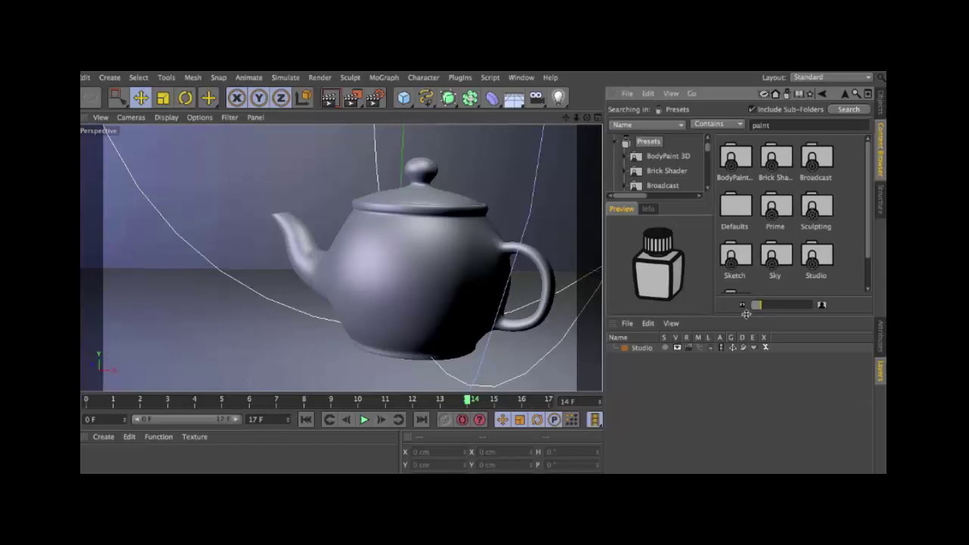
pyautogui.moveTo(745, 314); pyautogui.dragTo(748, 443)
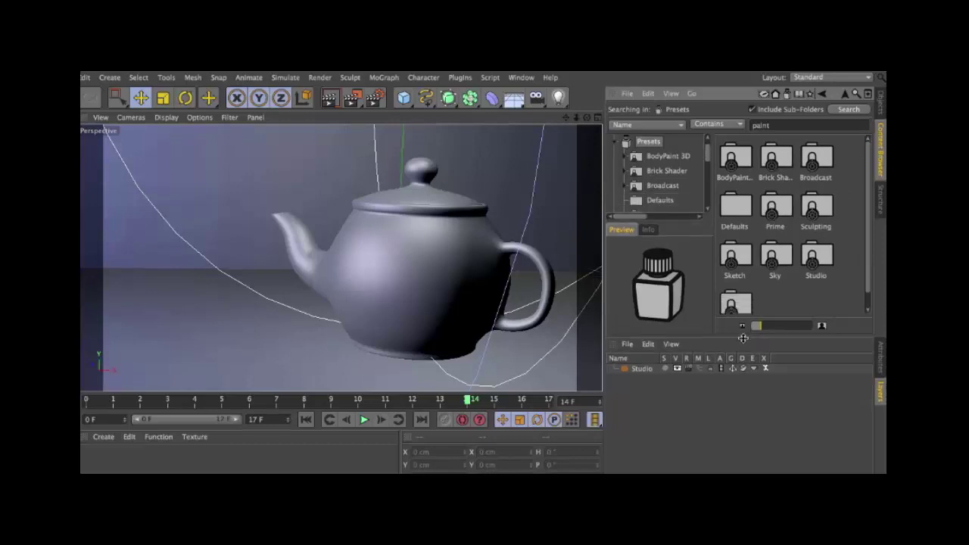
pyautogui.moveTo(603, 270); pyautogui.dragTo(463, 273)
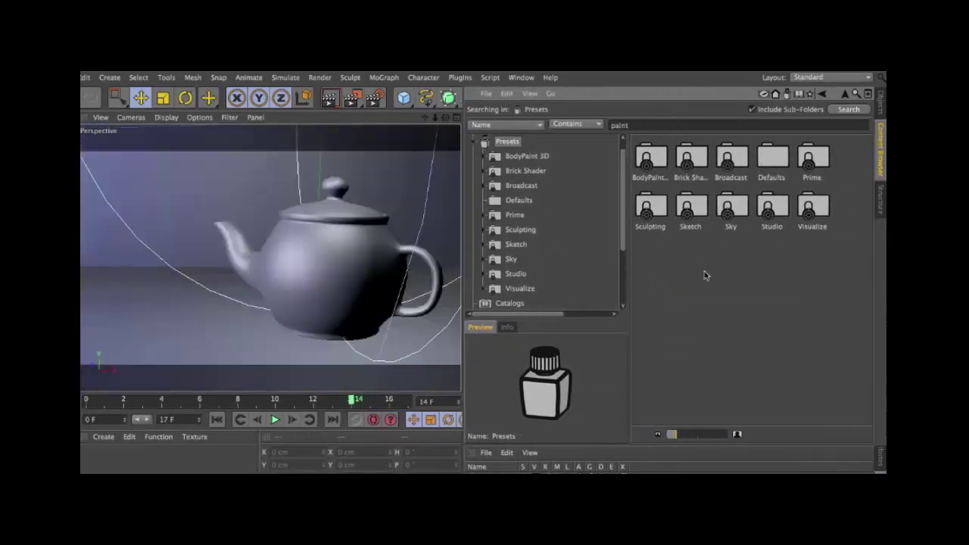
pyautogui.doubleClick(823, 160)
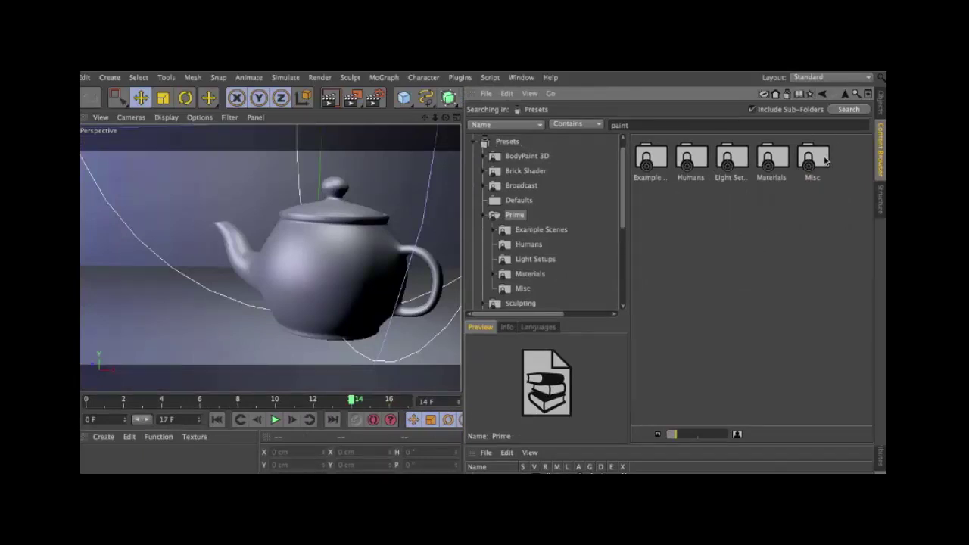
pyautogui.doubleClick(772, 158)
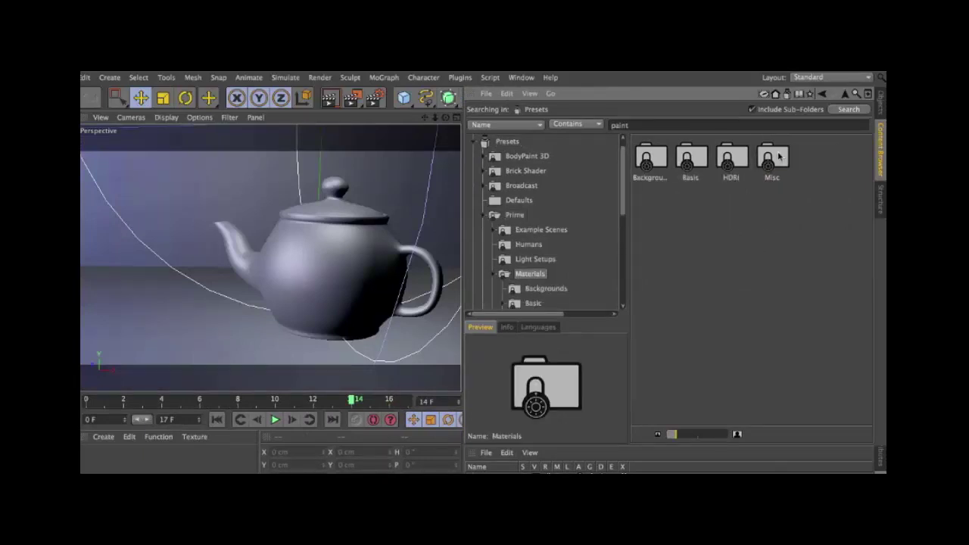
pyautogui.doubleClick(704, 159)
pyautogui.moveTo(867, 160); pyautogui.dragTo(872, 321)
pyautogui.scroll(5, 757, 272)
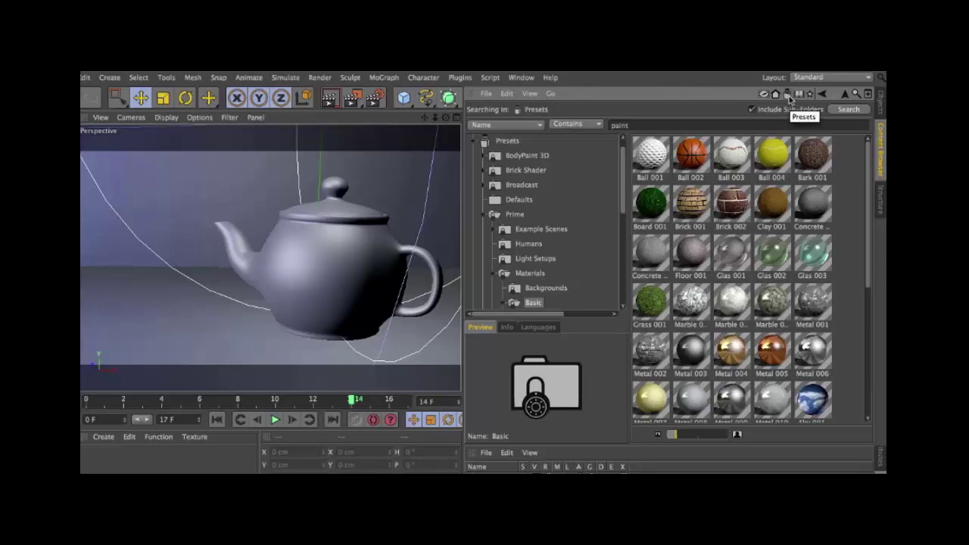
pyautogui.click(788, 96)
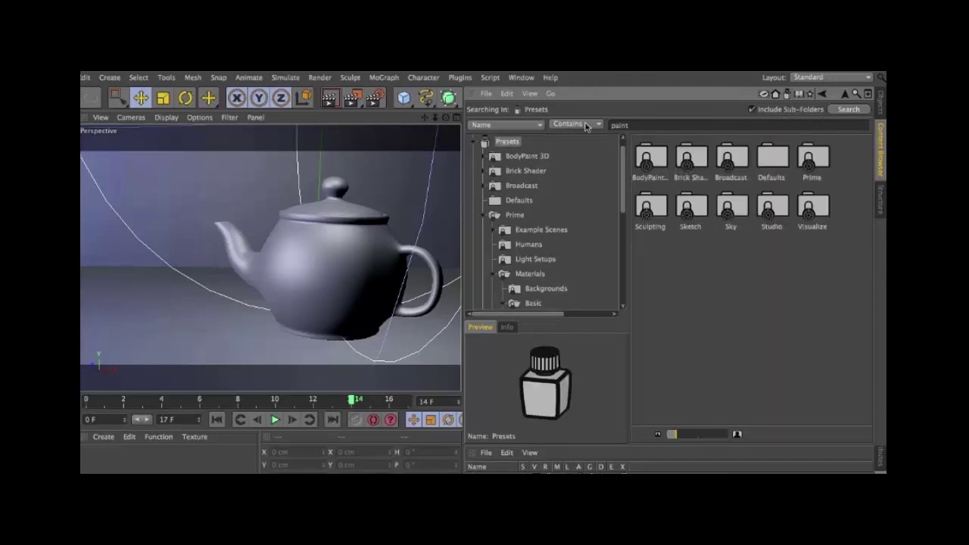
pyautogui.click(856, 94)
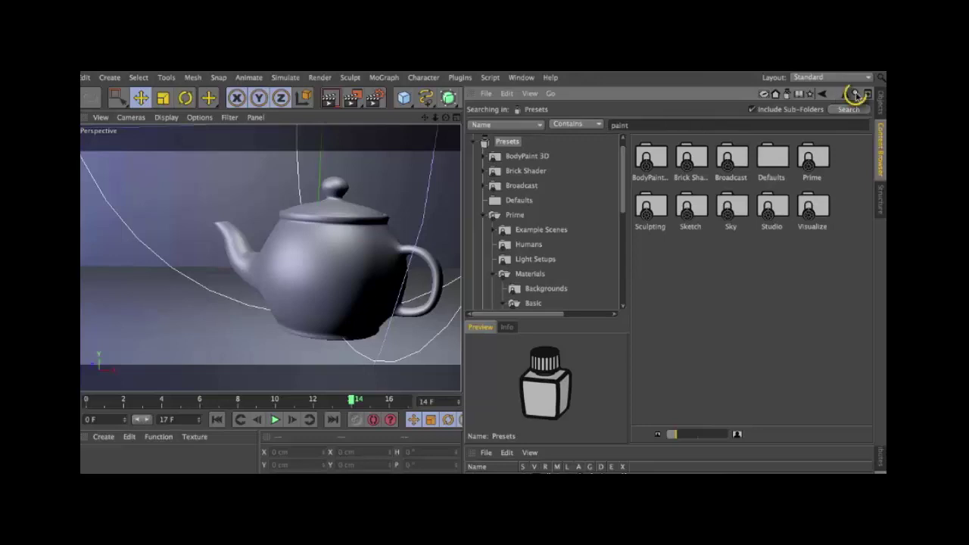
pyautogui.click(855, 93)
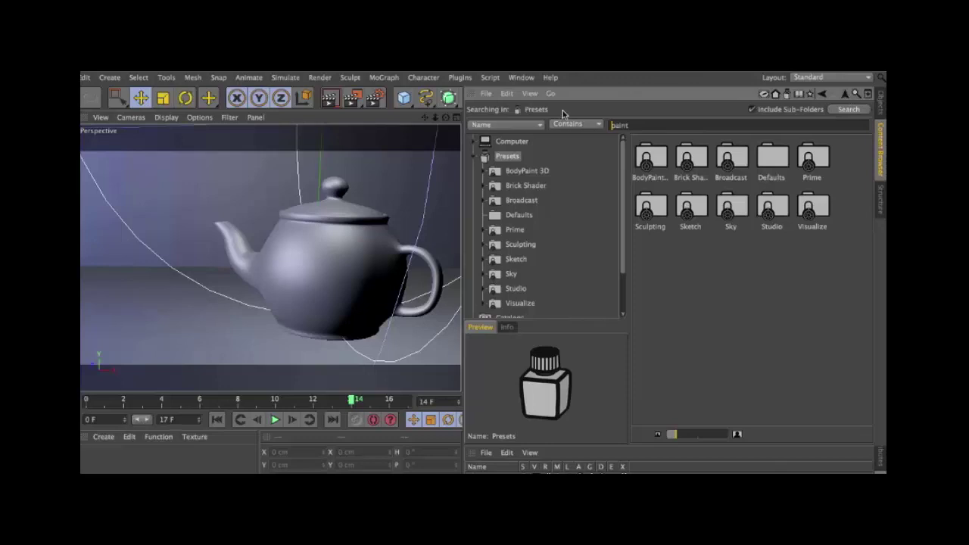
# Search the presets for 'ceramic', after briefly trying 'chrome'.
pyautogui.doubleClick(610, 124)
pyautogui.write('ceramic')
pyautogui.press('Return')
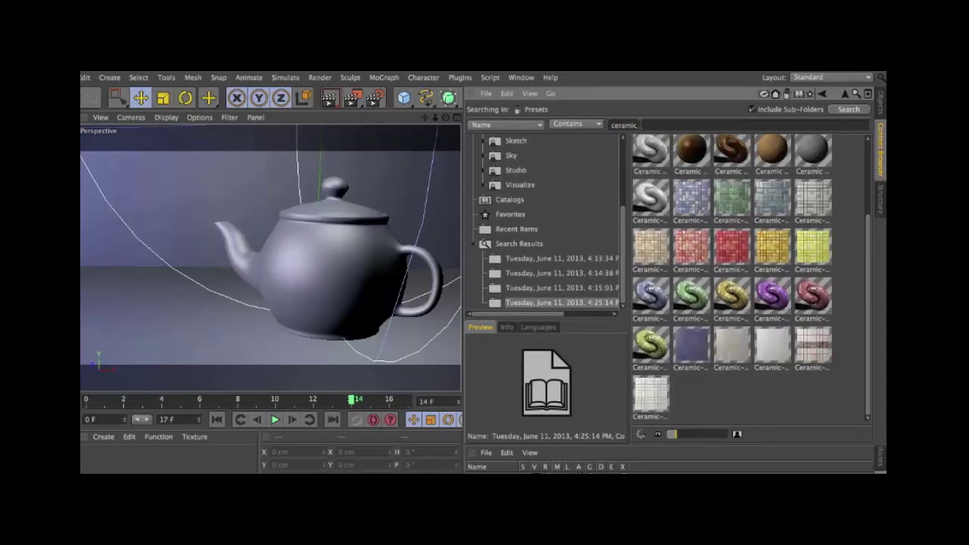
pyautogui.doubleClick(650, 124)
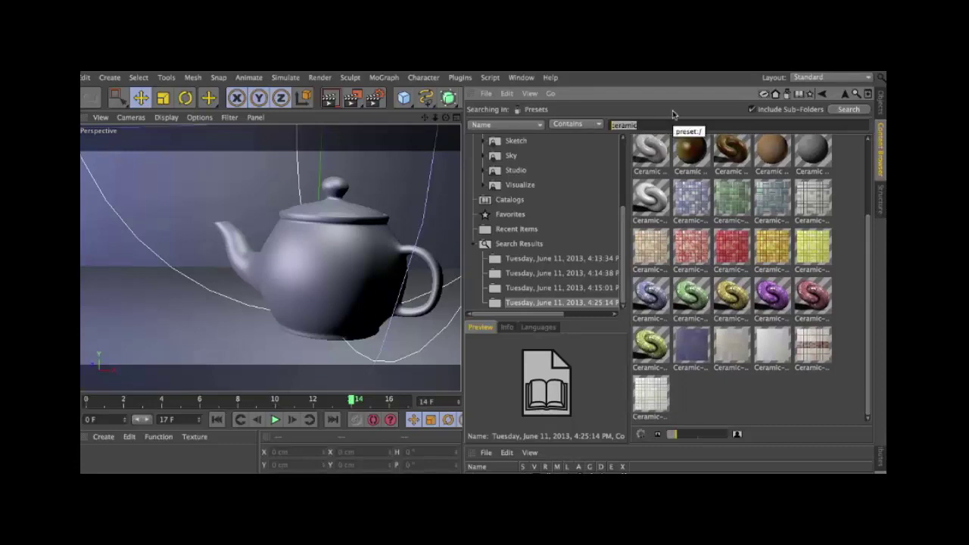
pyautogui.write('chrome')
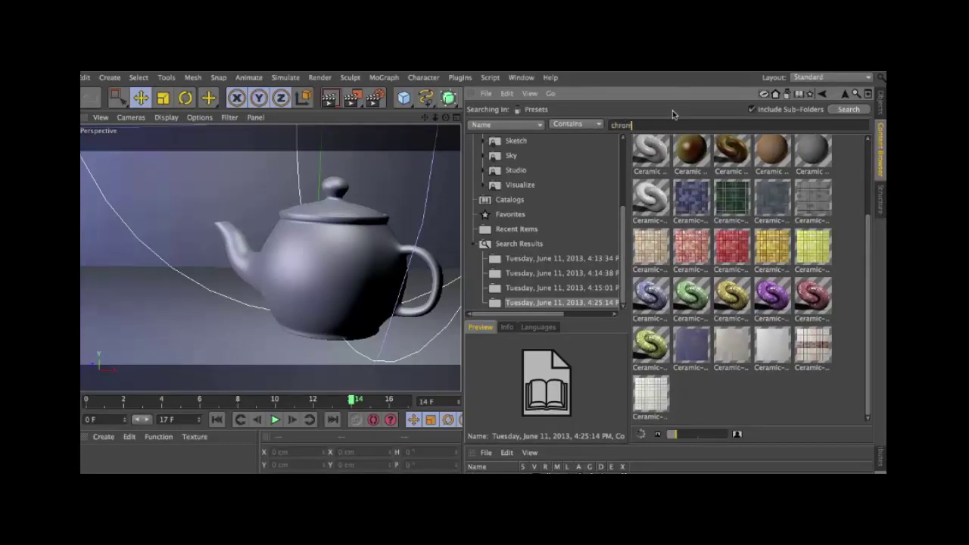
pyautogui.press('Return')
pyautogui.write('ce')
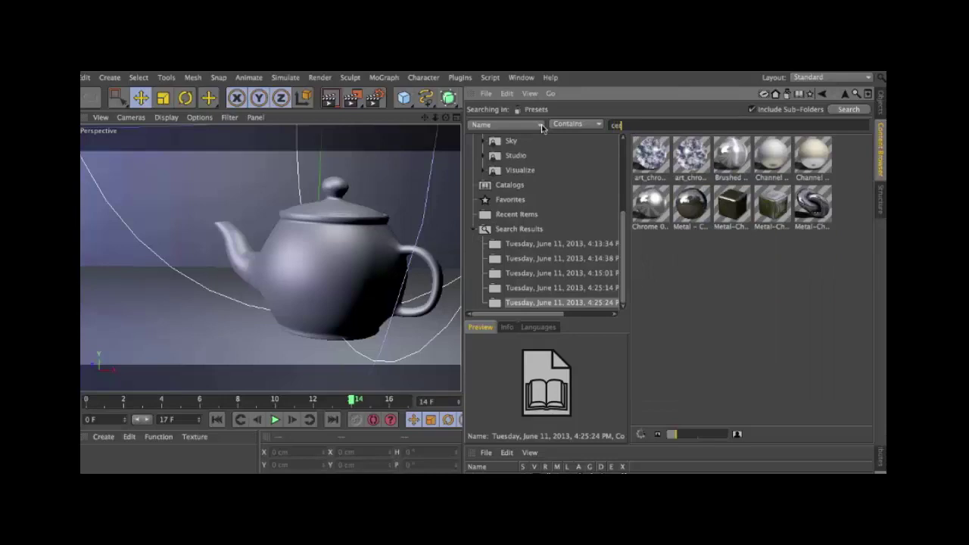
pyautogui.write('rmmic')
pyautogui.press('Return')
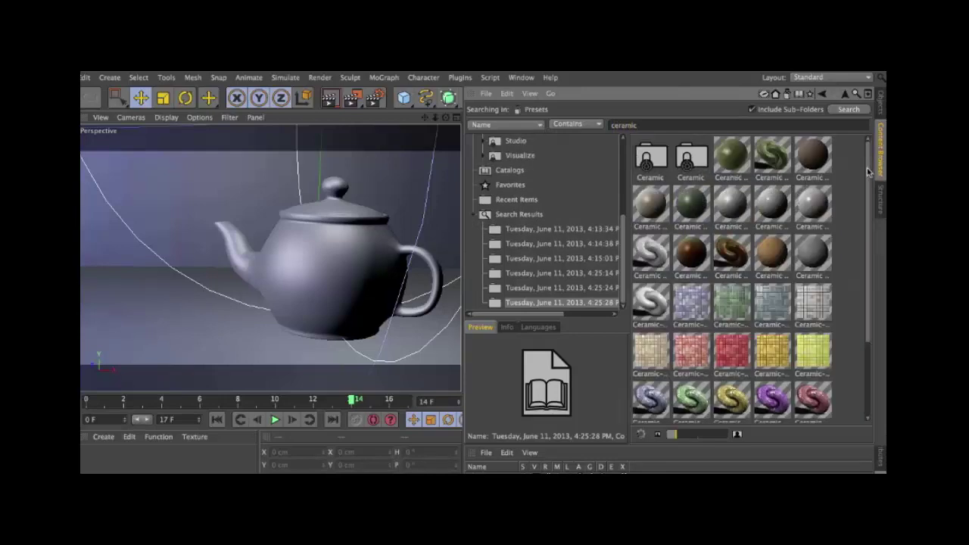
# Apply the Ceramic - Terra Cotta Brown preset to the teapot body.
pyautogui.moveTo(869, 173)
pyautogui.mouseDown()
pyautogui.moveTo(875, 180)
pyautogui.moveTo(870, 161)
pyautogui.mouseUp()
pyautogui.click(768, 262)
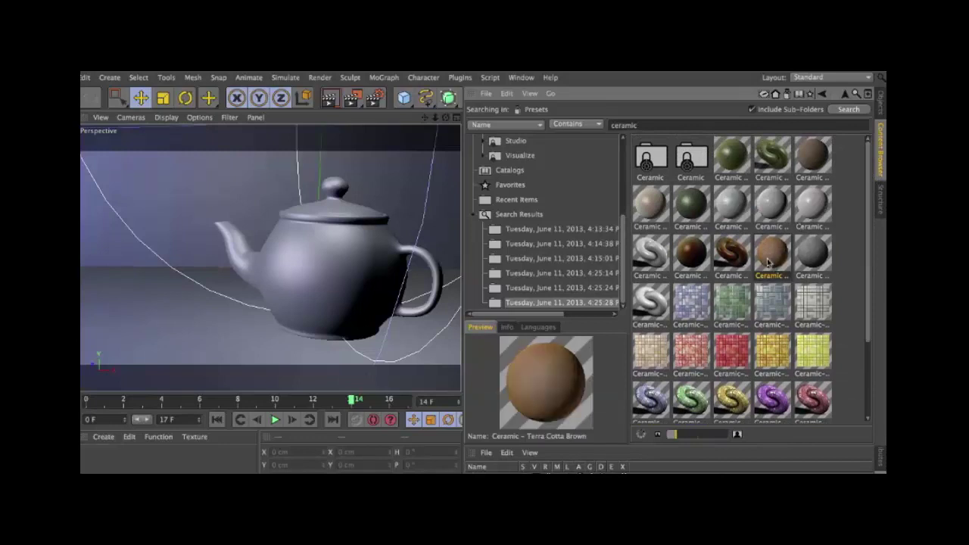
pyautogui.moveTo(767, 262); pyautogui.dragTo(341, 270)
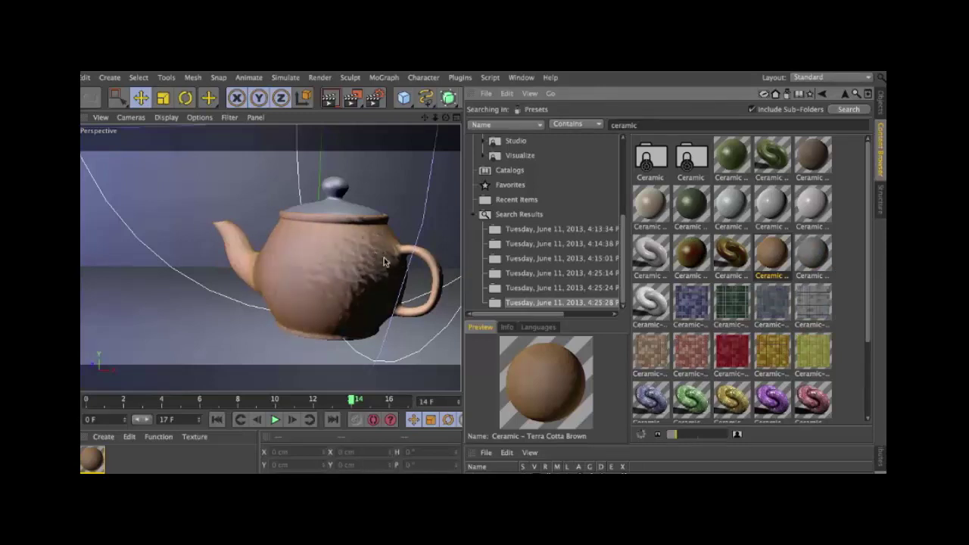
pyautogui.moveTo(94, 461)
pyautogui.mouseDown()
pyautogui.moveTo(338, 250)
pyautogui.moveTo(341, 193)
pyautogui.mouseUp()
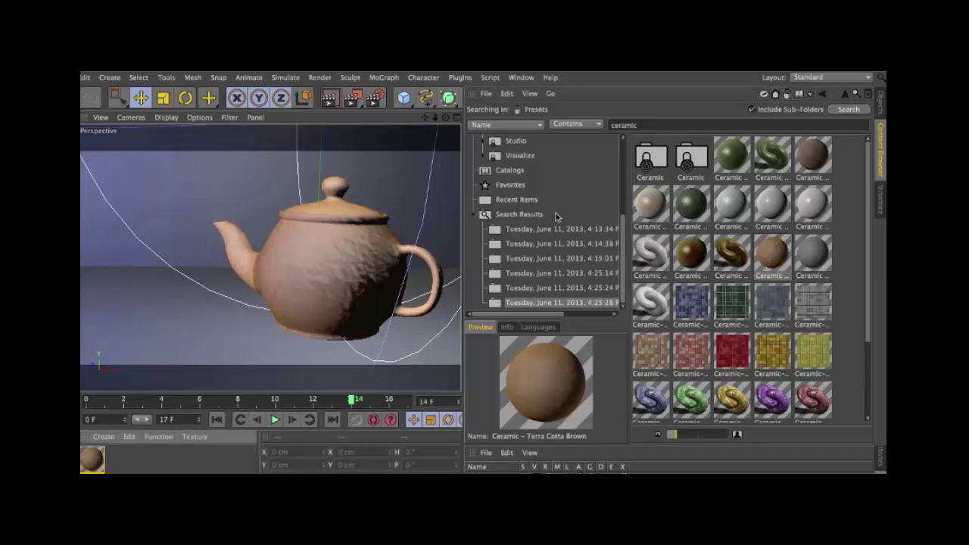
pyautogui.click(655, 124)
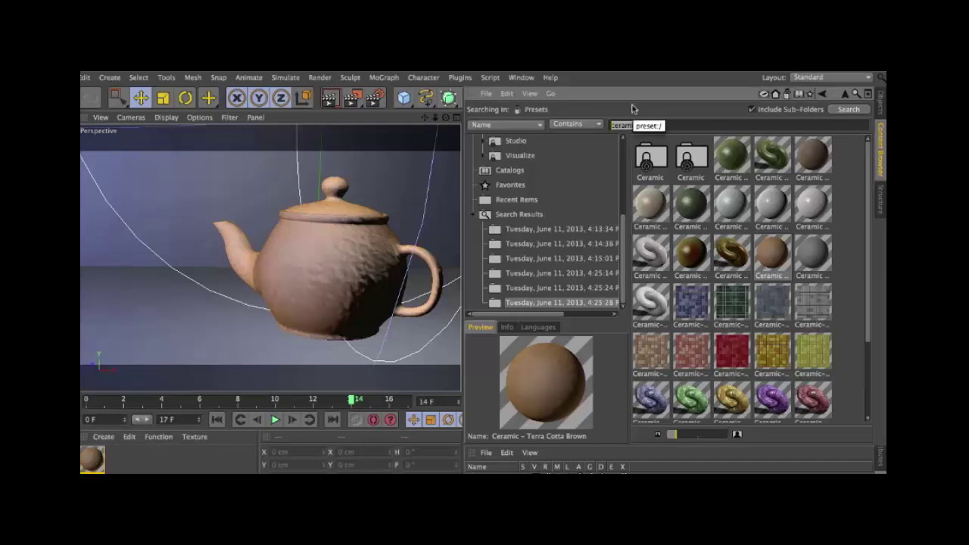
# Search presets for 'wood' and apply Wood 006 to the table under the teapot.
pyautogui.write('woo')
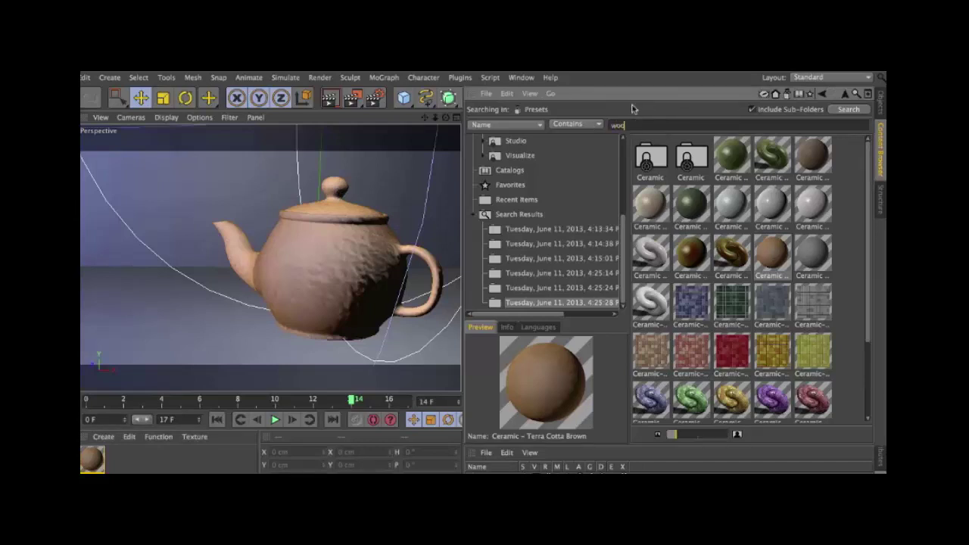
pyautogui.write('d')
pyautogui.press('Return')
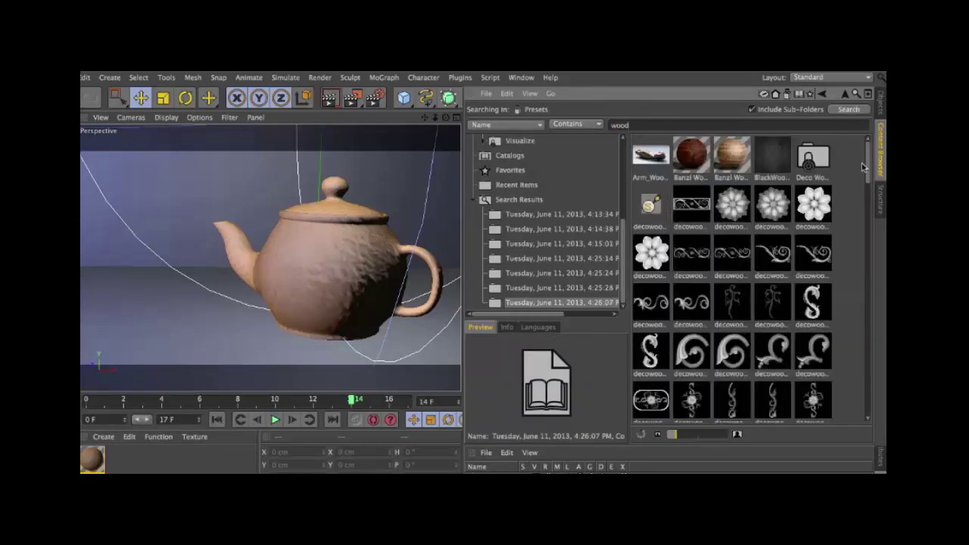
pyautogui.moveTo(867, 167)
pyautogui.mouseDown()
pyautogui.moveTo(865, 252)
pyautogui.moveTo(878, 318)
pyautogui.moveTo(877, 261)
pyautogui.mouseUp()
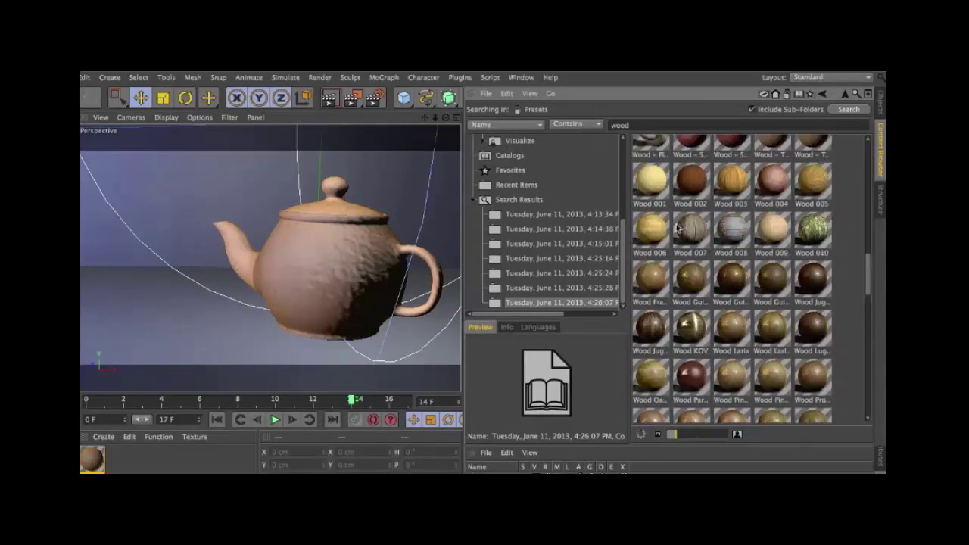
pyautogui.moveTo(659, 230); pyautogui.dragTo(155, 348)
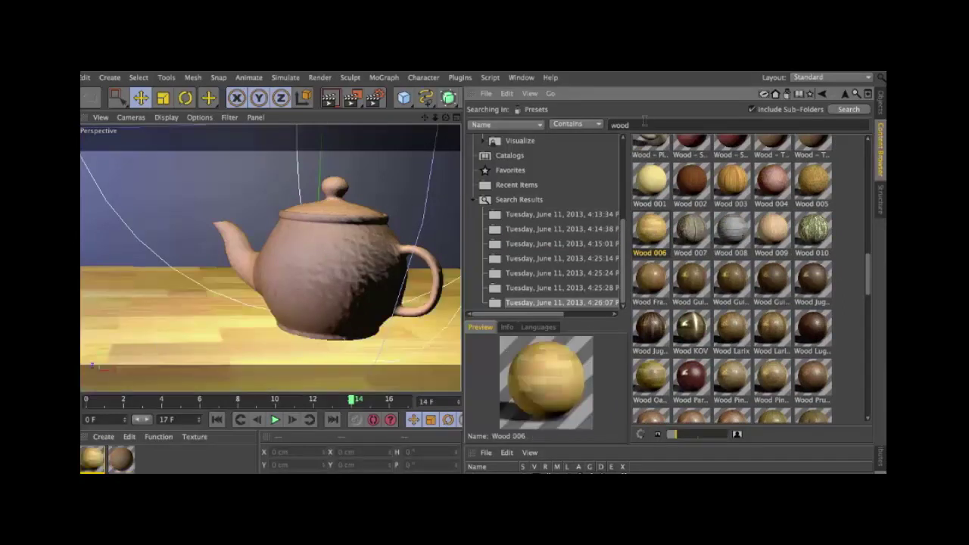
pyautogui.doubleClick(622, 125)
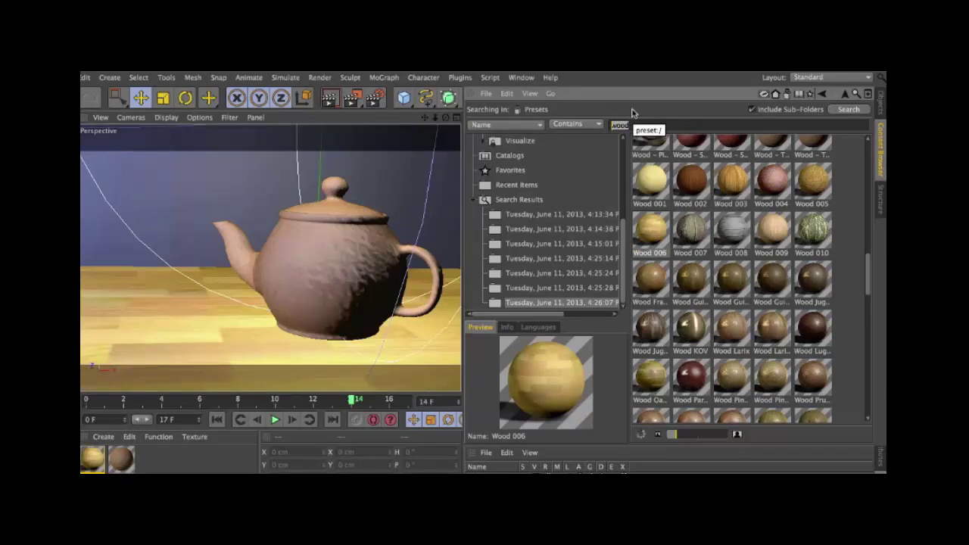
# Search presets for 'paint' and apply Wall-Painted-White to the back wall.
pyautogui.press('BackSpace')
pyautogui.write('t')
pyautogui.press('Return')
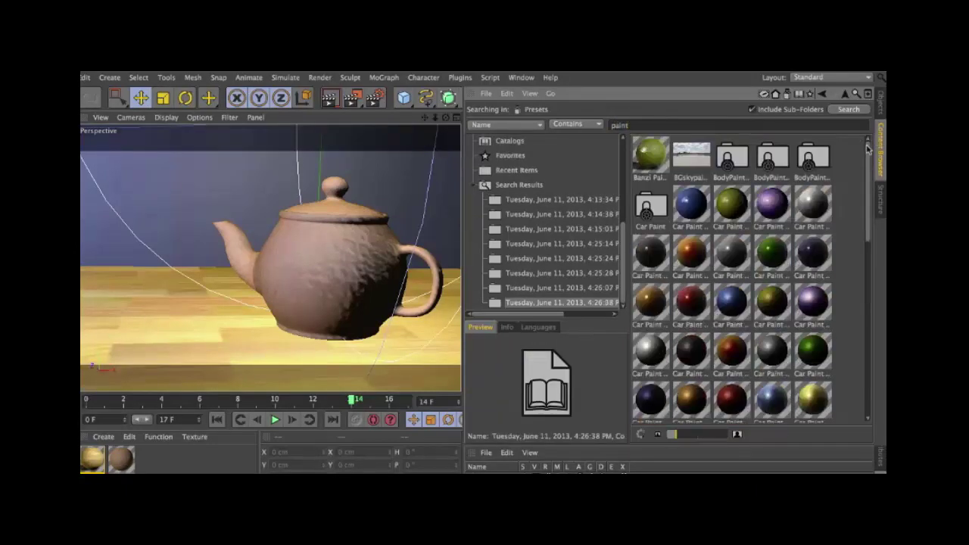
pyautogui.moveTo(869, 150); pyautogui.dragTo(871, 337)
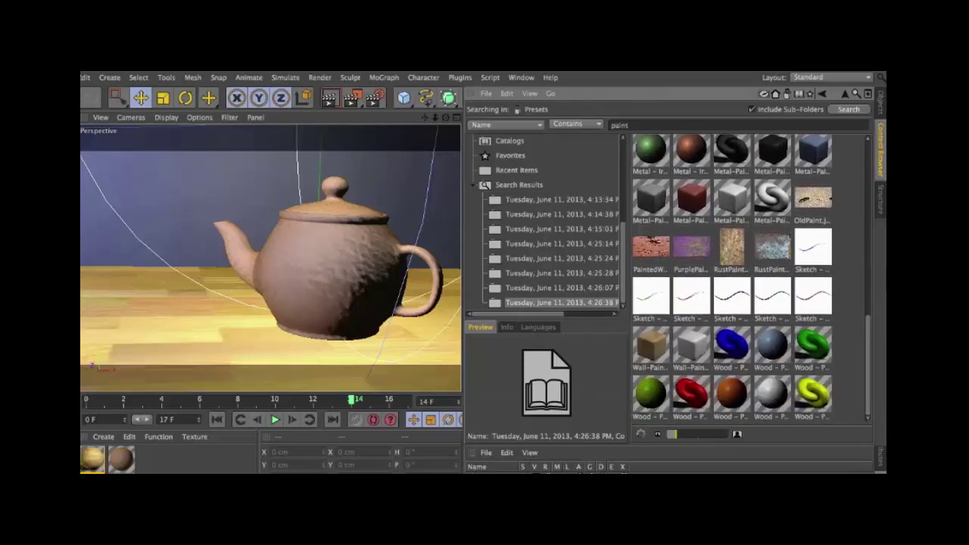
pyautogui.moveTo(703, 347); pyautogui.dragTo(384, 176)
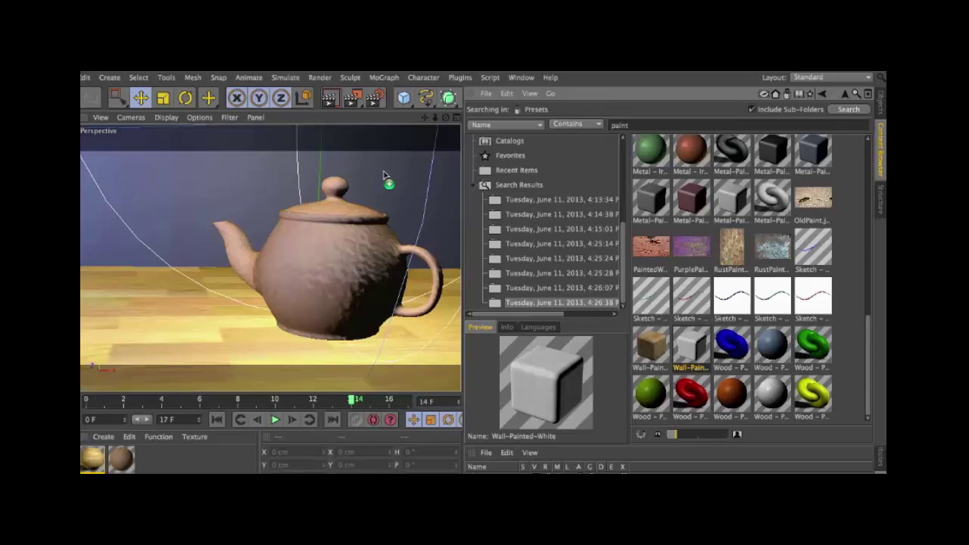
pyautogui.moveTo(384, 175); pyautogui.dragTo(384, 175)
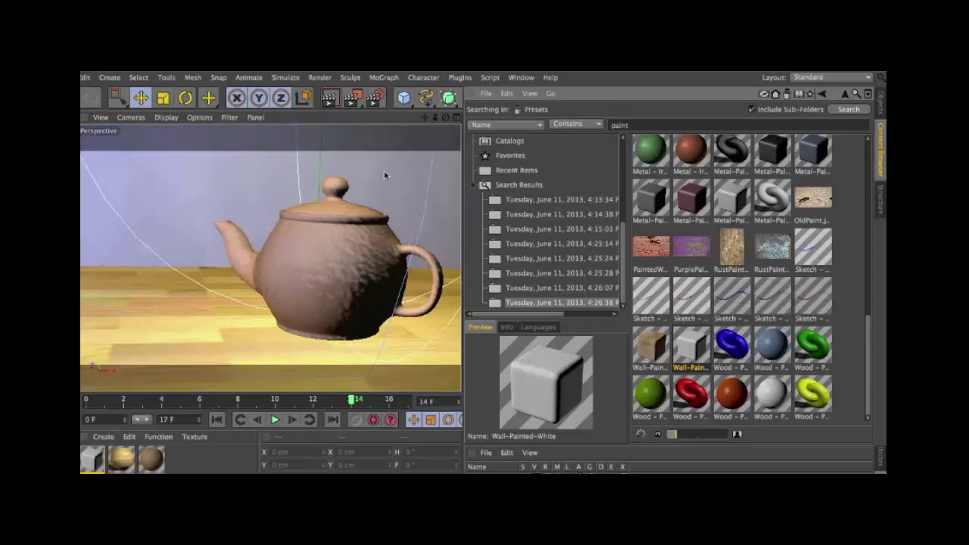
# Uncheck Shadow in the Render Settings options and close the dialog.
pyautogui.click(376, 98)
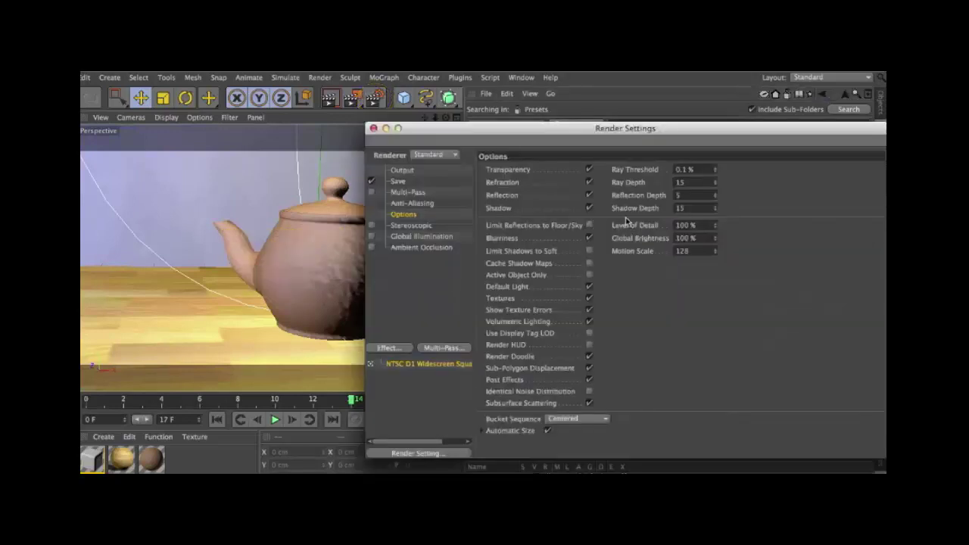
pyautogui.click(589, 208)
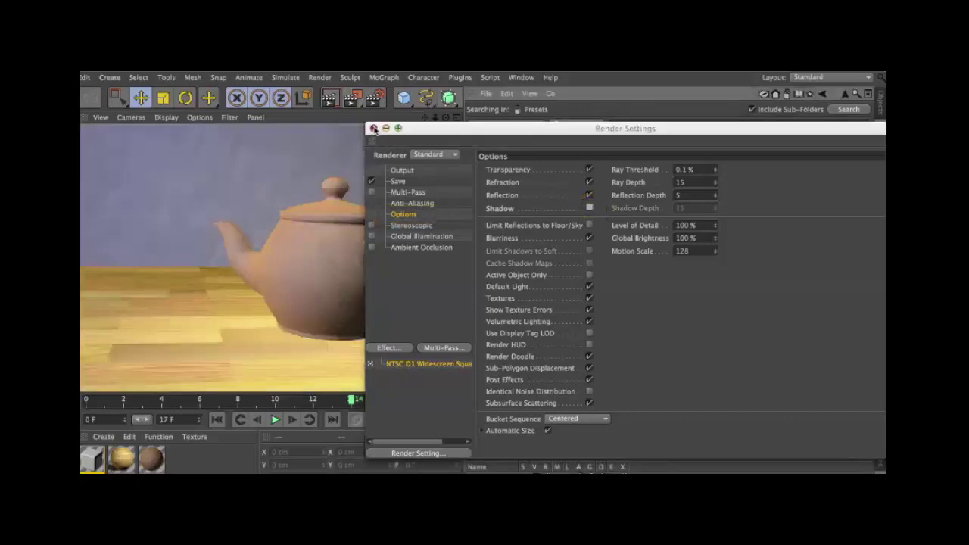
pyautogui.click(373, 129)
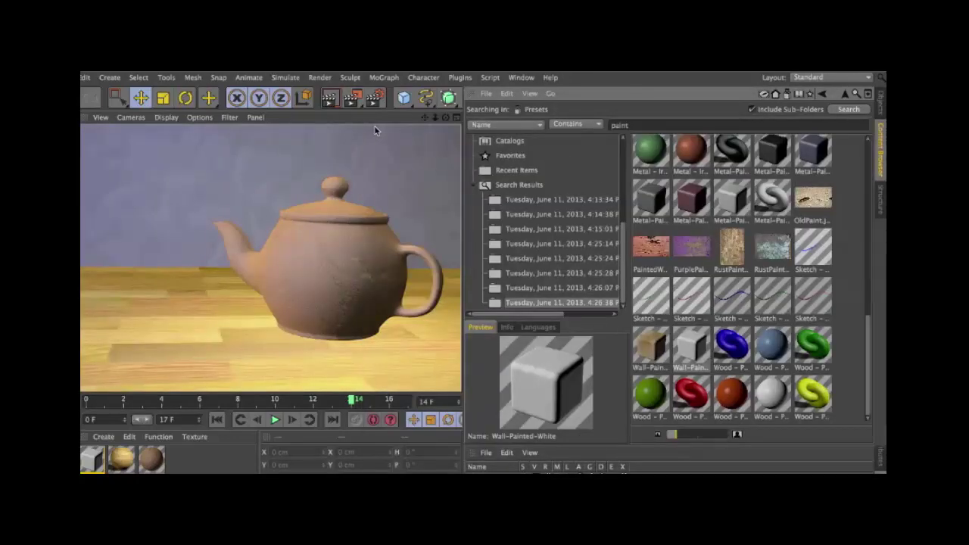